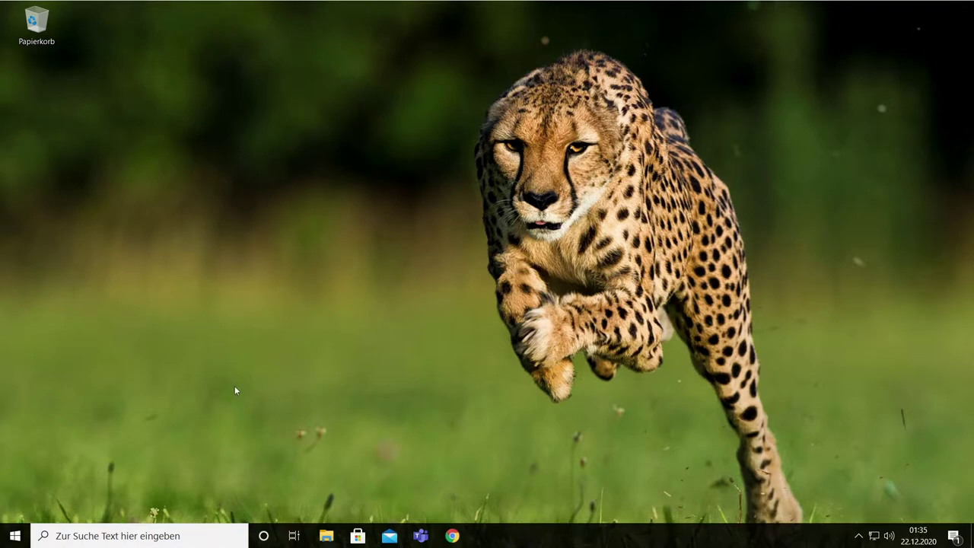
Open Apps & Features from the Start right-click menu, then its Programme und Features list
{"action": "left_click", "coordinate": [15, 536]}
{"action": "left_click", "coordinate": [512, 437]}
{"action": "right_click", "coordinate": [15, 536]}
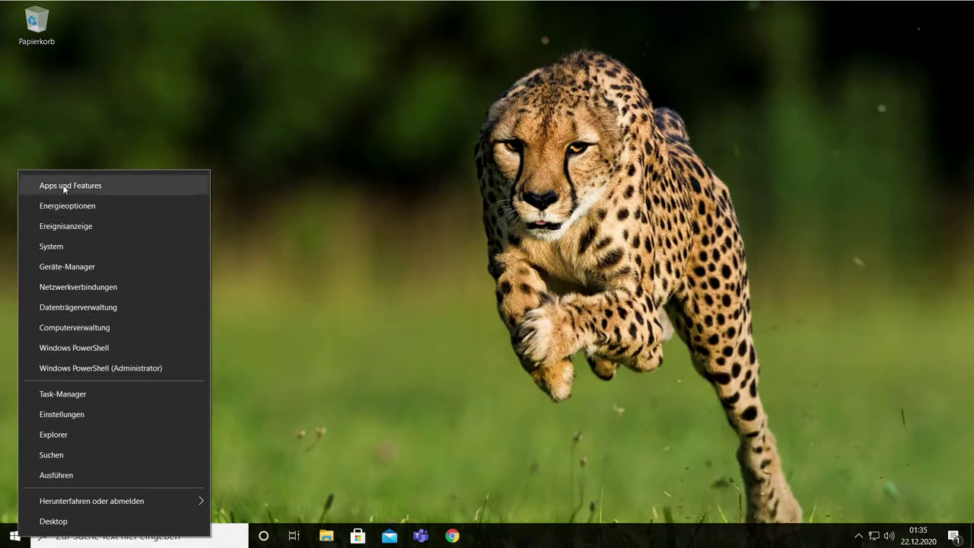
{"action": "left_click", "coordinate": [264, 320]}
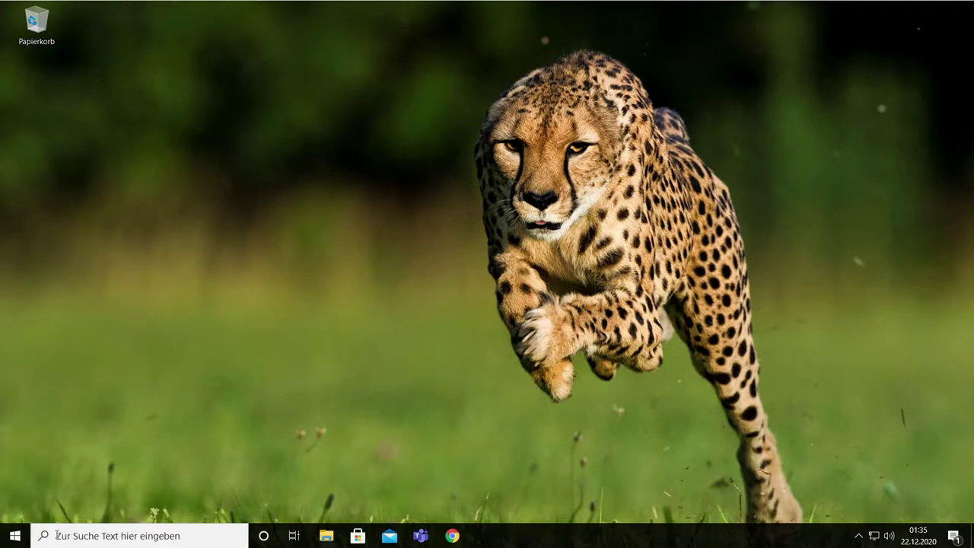
{"action": "right_click", "coordinate": [15, 539]}
{"action": "left_click", "coordinate": [76, 187]}
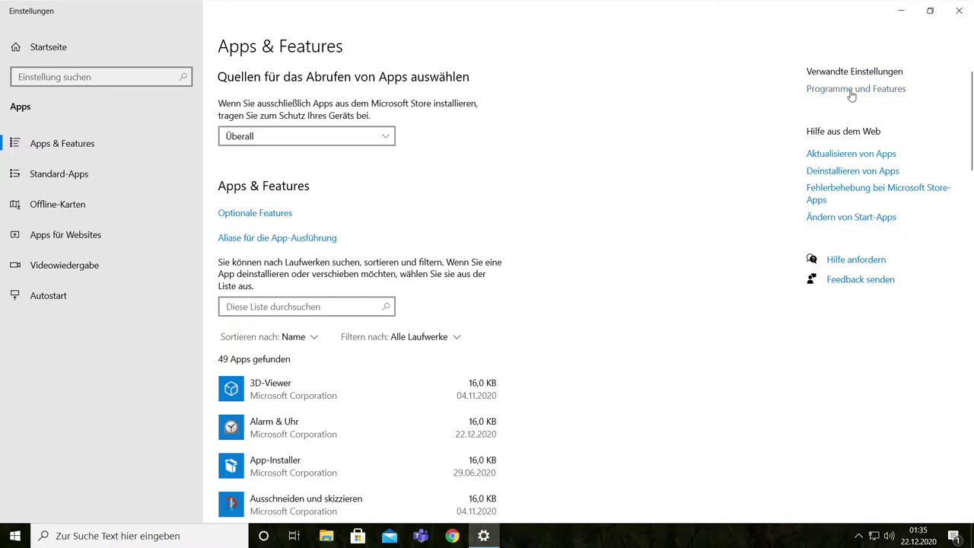
{"action": "left_click", "coordinate": [895, 90]}
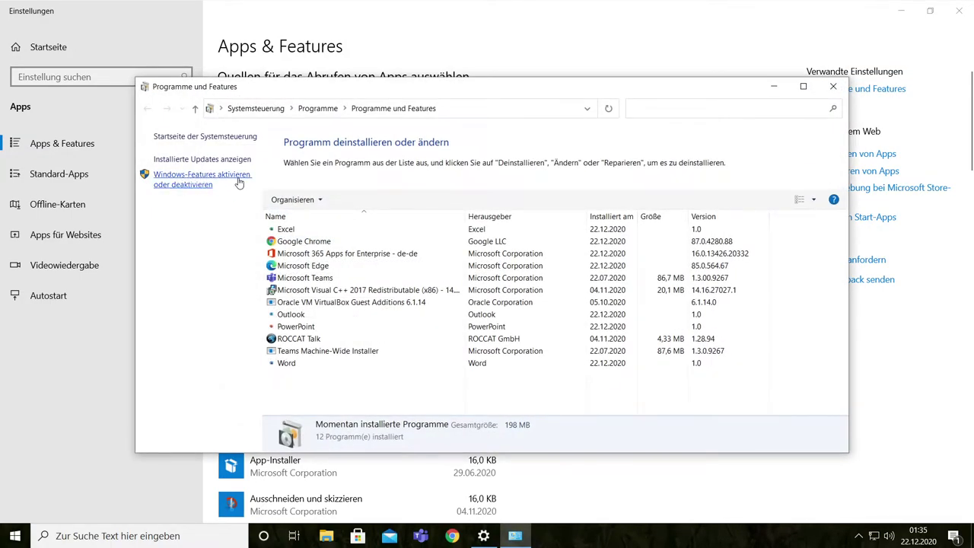
Tick Windows-Subsystem für Linux in Windows-Features and confirm with OK
{"action": "left_click", "coordinate": [187, 184]}
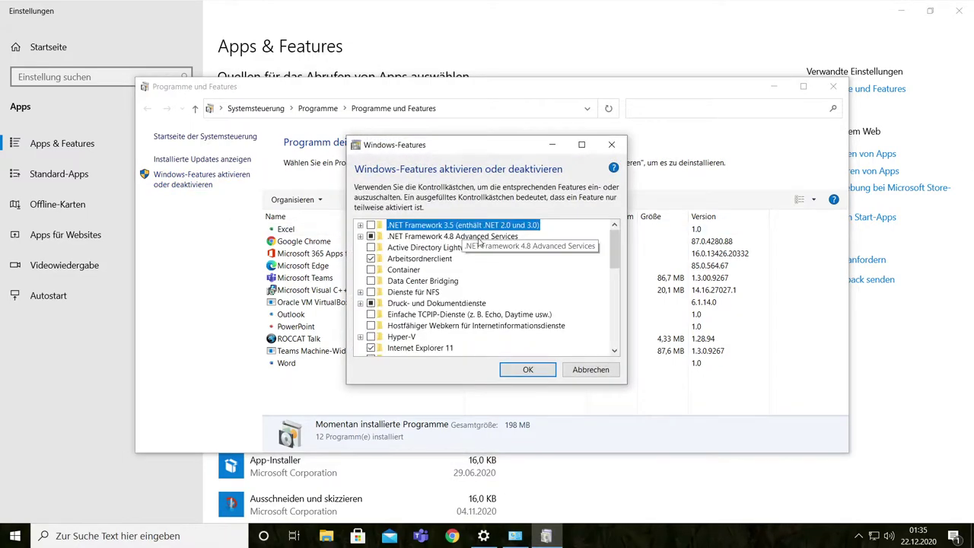
{"action": "left_click_drag", "start_coordinate": [621, 243], "coordinate": [624, 339]}
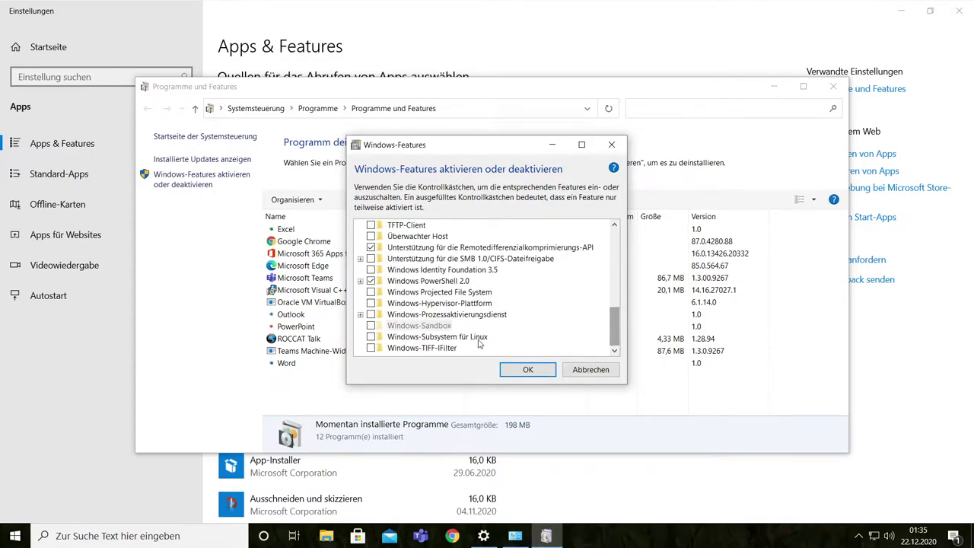
{"action": "left_click", "coordinate": [423, 340]}
{"action": "left_click", "coordinate": [371, 337]}
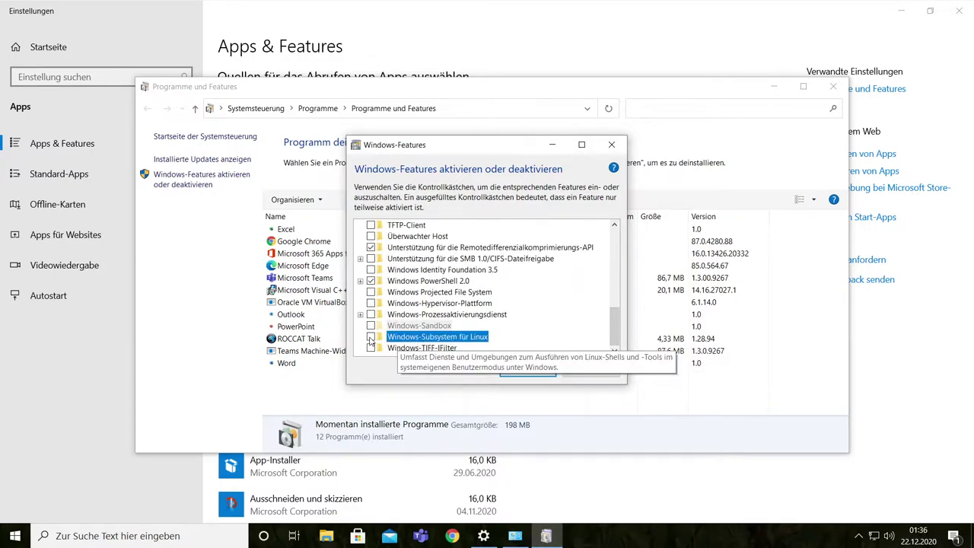
{"action": "left_click", "coordinate": [528, 369]}
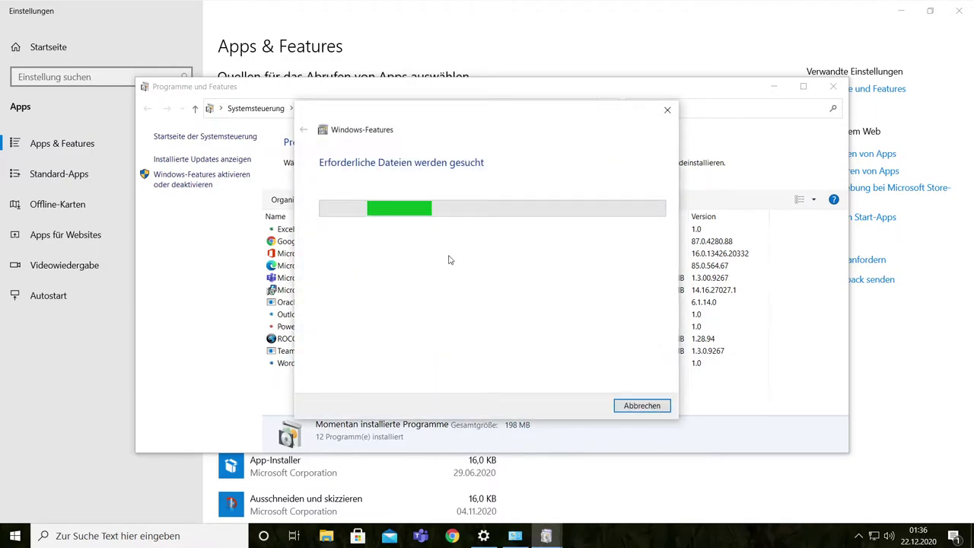
Close Programme und Features and Settings, and postpone the restart with Nicht neu starten
{"action": "left_click", "coordinate": [834, 86]}
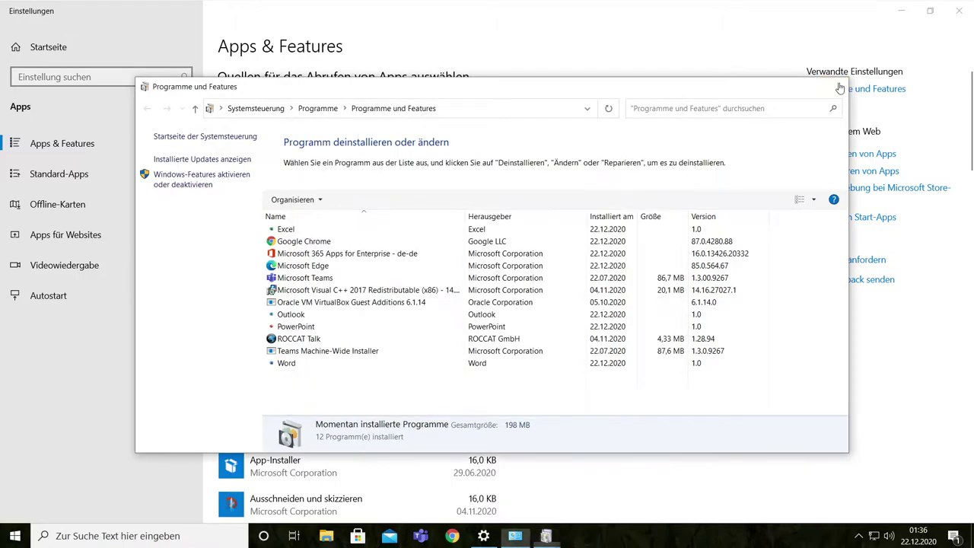
{"action": "left_click", "coordinate": [959, 11]}
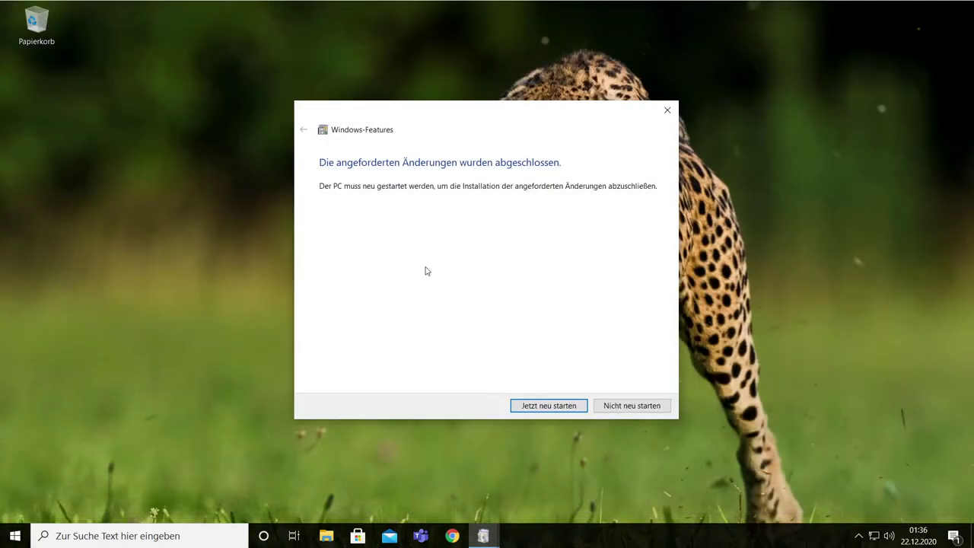
{"action": "left_click", "coordinate": [626, 407]}
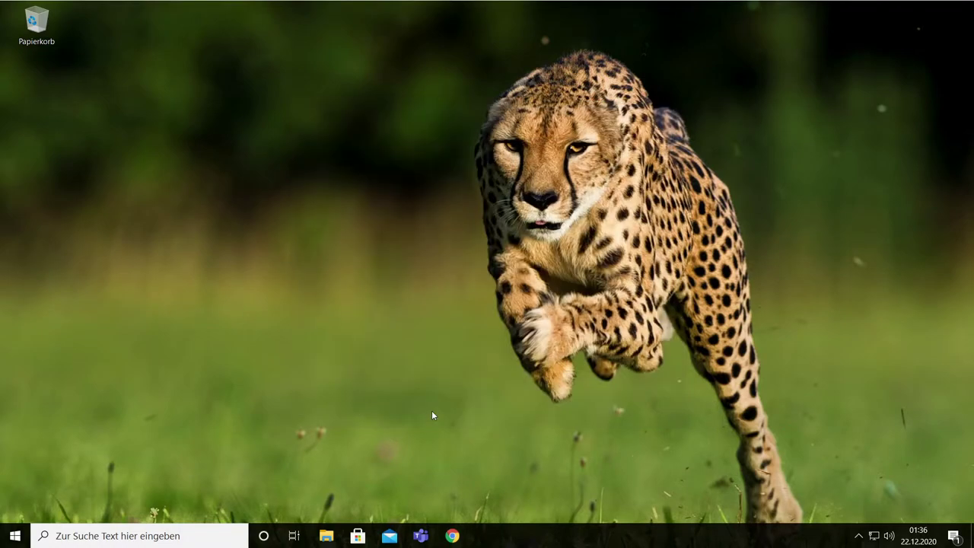
Launch Microsoft Store from the Start menu
{"action": "left_click", "coordinate": [15, 536]}
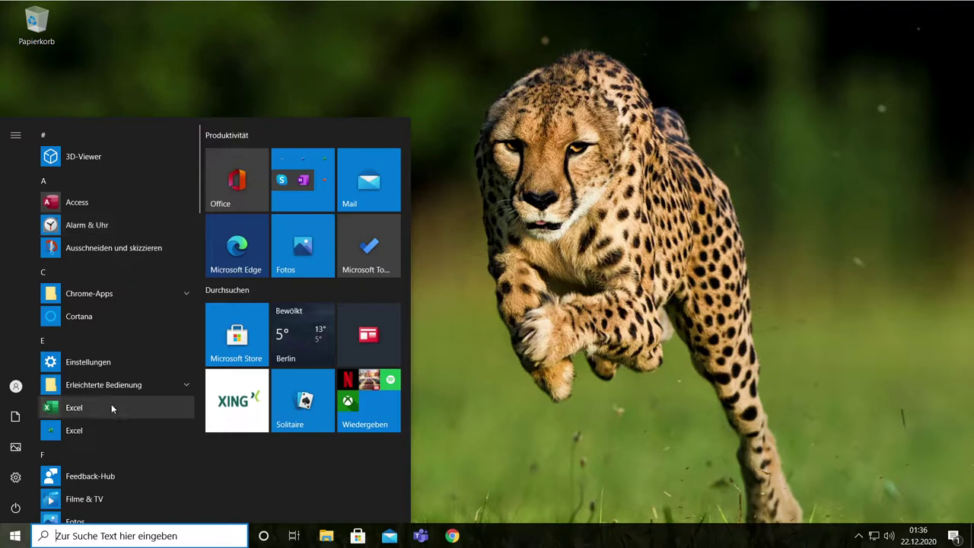
{"action": "scroll", "coordinate": [112, 415], "scroll_direction": "down", "scroll_amount": 5}
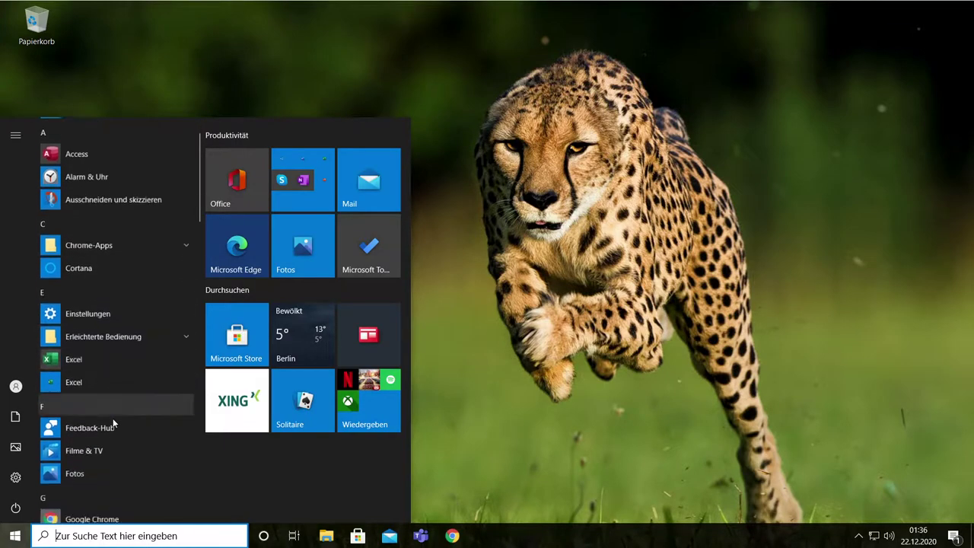
{"action": "scroll", "coordinate": [135, 370], "scroll_direction": "down", "scroll_amount": 6}
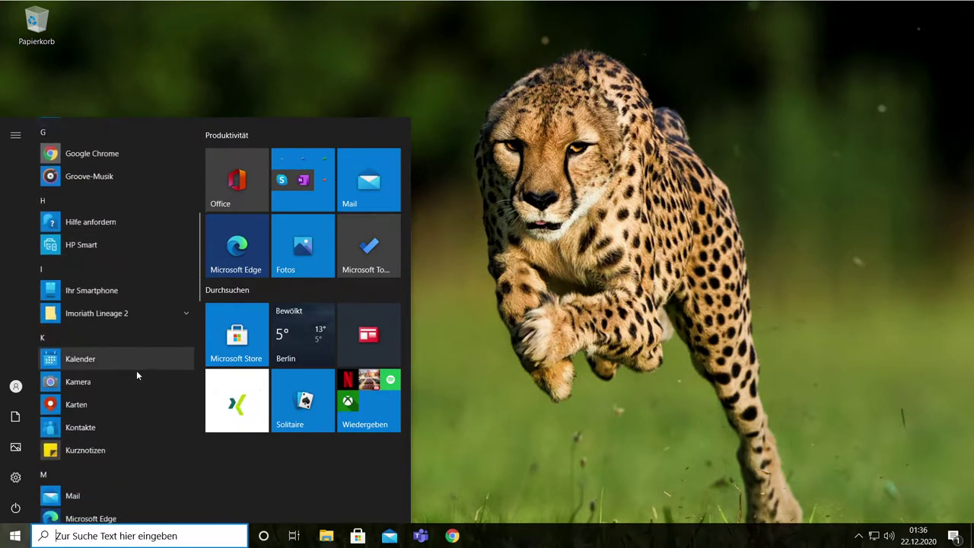
{"action": "scroll", "coordinate": [136, 370], "scroll_direction": "down", "scroll_amount": 8}
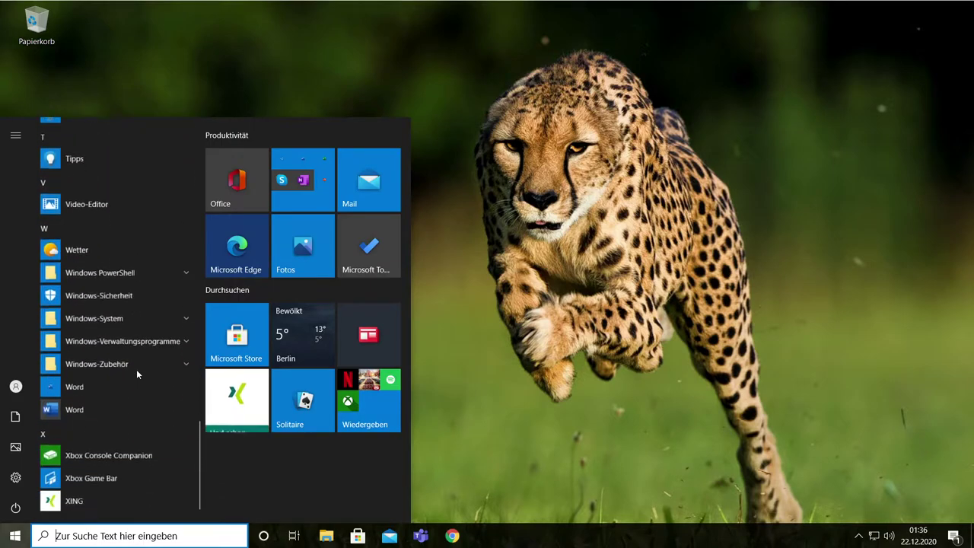
{"action": "scroll", "coordinate": [135, 365], "scroll_direction": "up", "scroll_amount": 4}
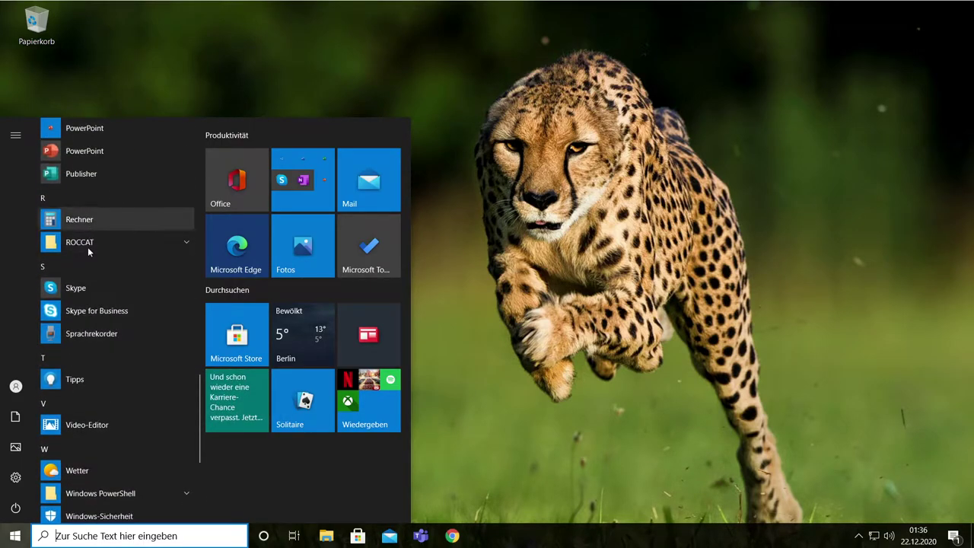
{"action": "left_click", "coordinate": [358, 536]}
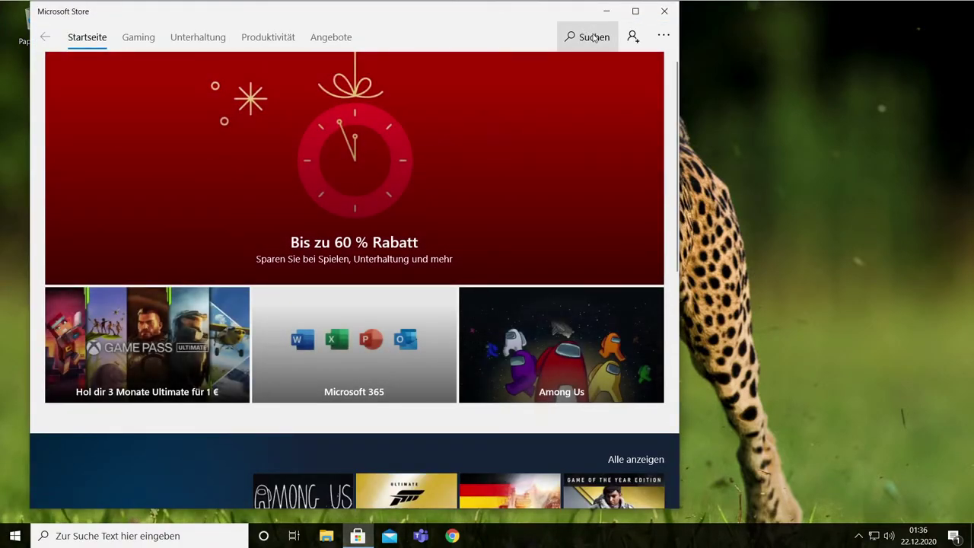
Search the Store for 'linux' and open the Debian app page from the results
{"action": "left_click", "coordinate": [594, 37]}
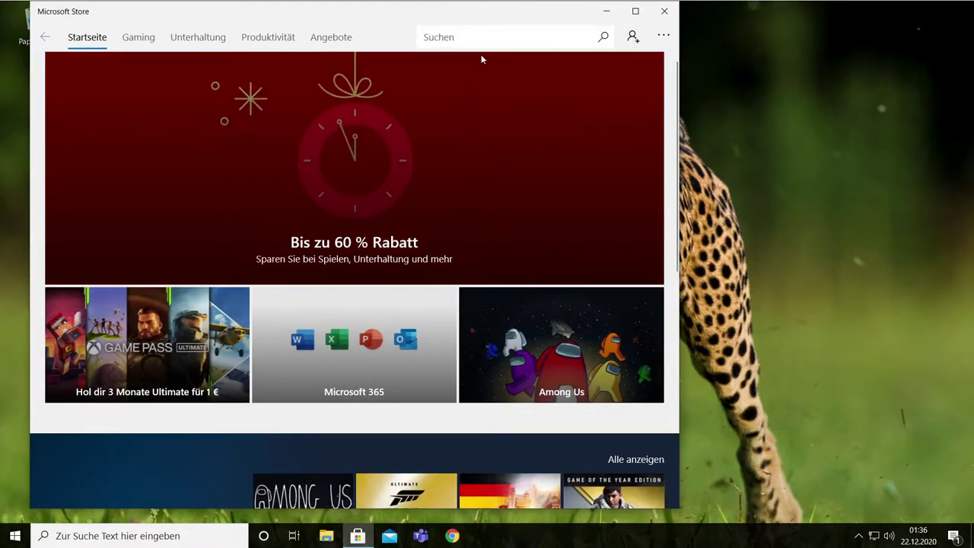
{"action": "type", "text": "debian"}
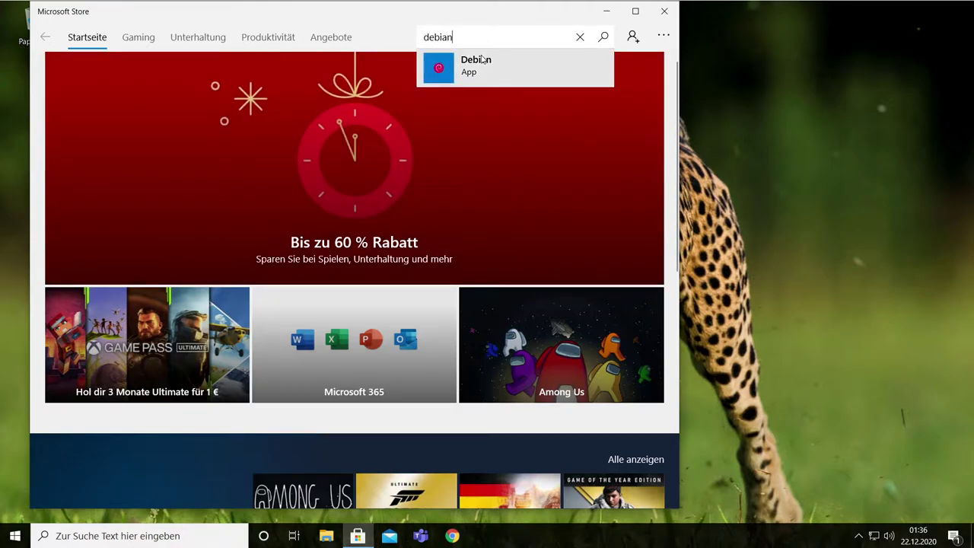
{"action": "key", "text": "ctrl+a"}
{"action": "key", "text": "BackSpace"}
{"action": "type", "text": "linux"}
{"action": "key", "text": "Return"}
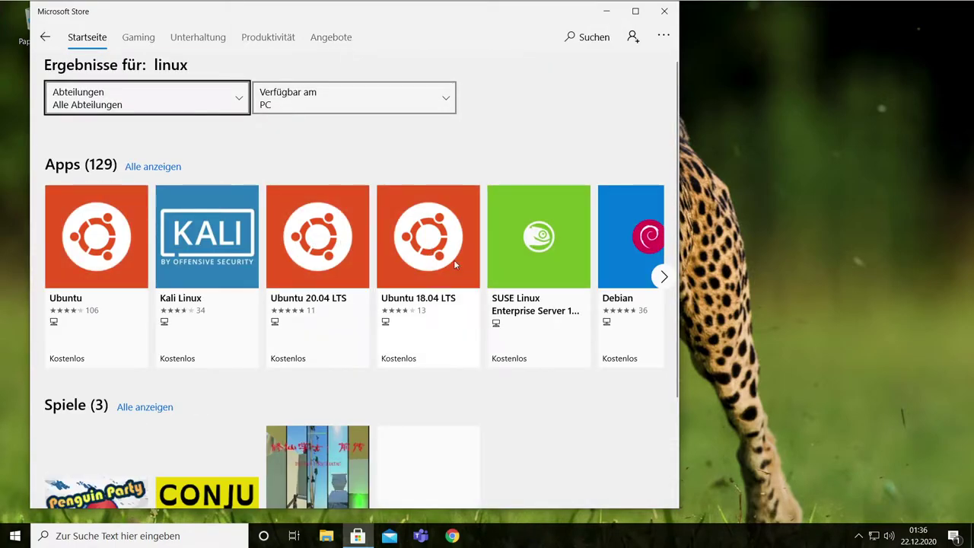
{"action": "left_click", "coordinate": [662, 277]}
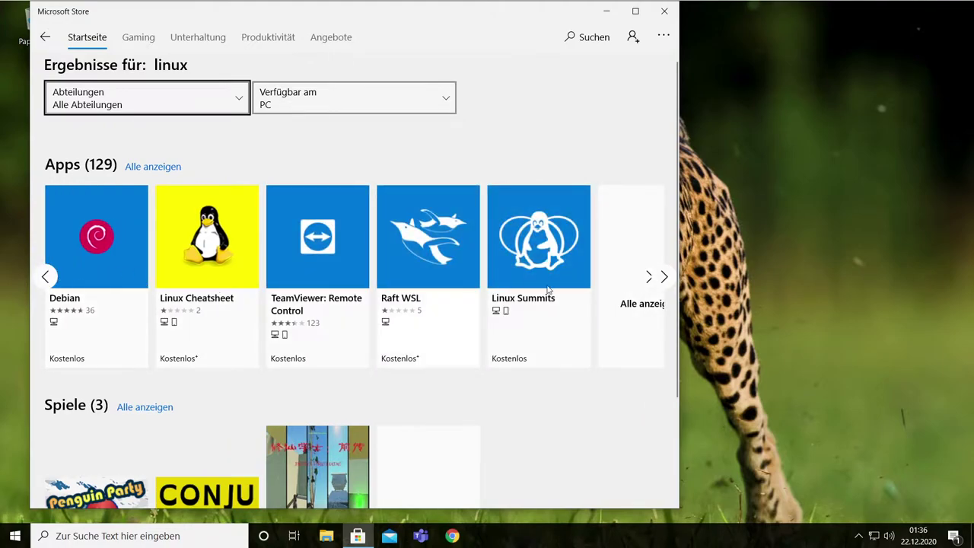
{"action": "left_click", "coordinate": [45, 276]}
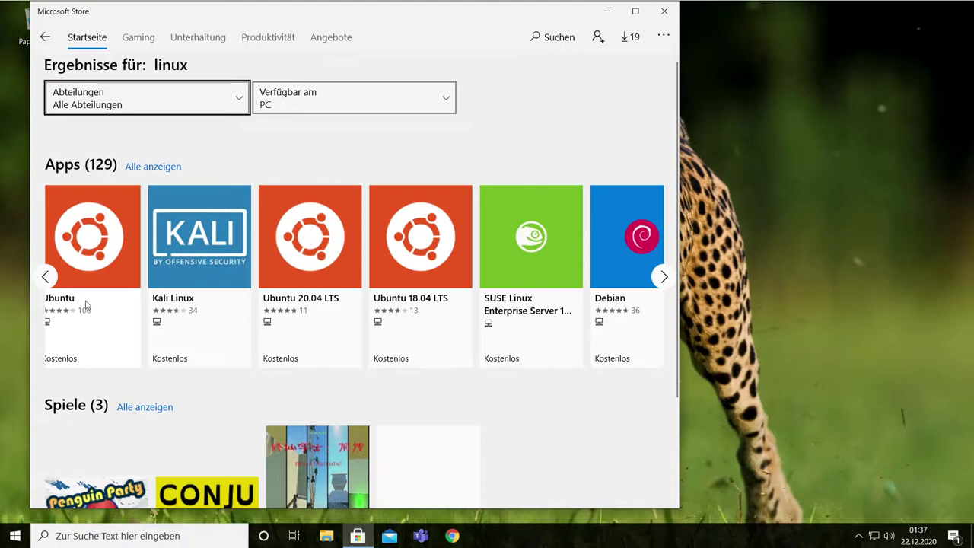
{"action": "left_click", "coordinate": [378, 225]}
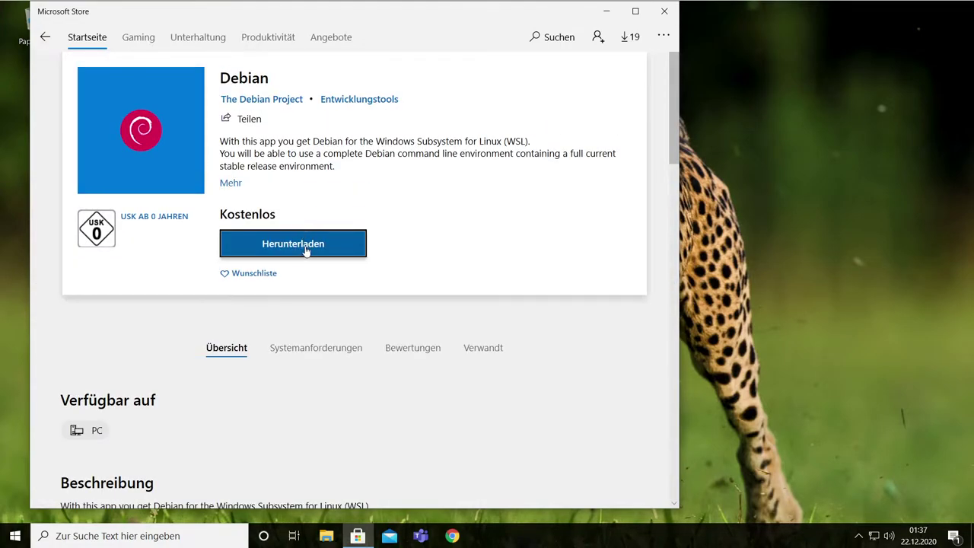
Download Debian choosing Nein, danke to sign-in, close the Store, and pin Debian to Start
{"action": "left_click", "coordinate": [309, 251]}
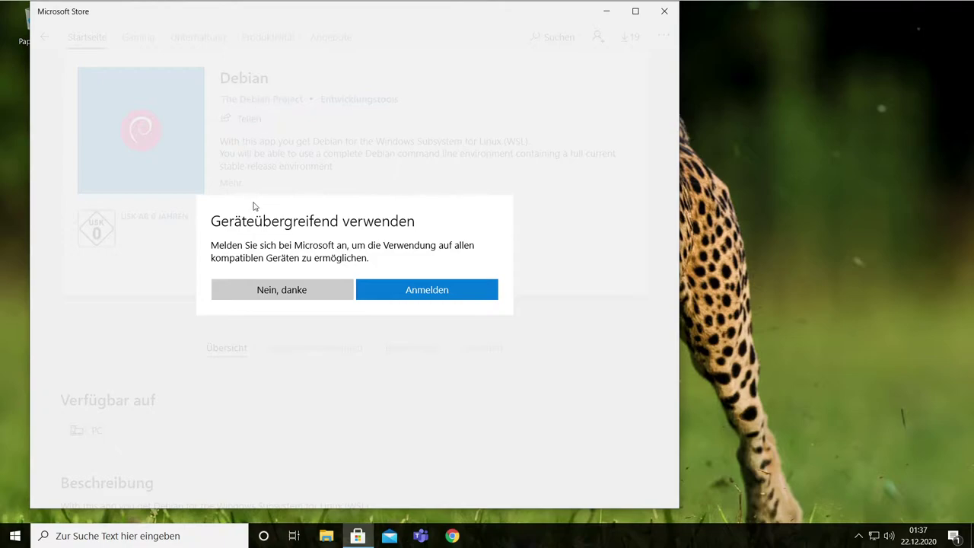
{"action": "left_click", "coordinate": [267, 294]}
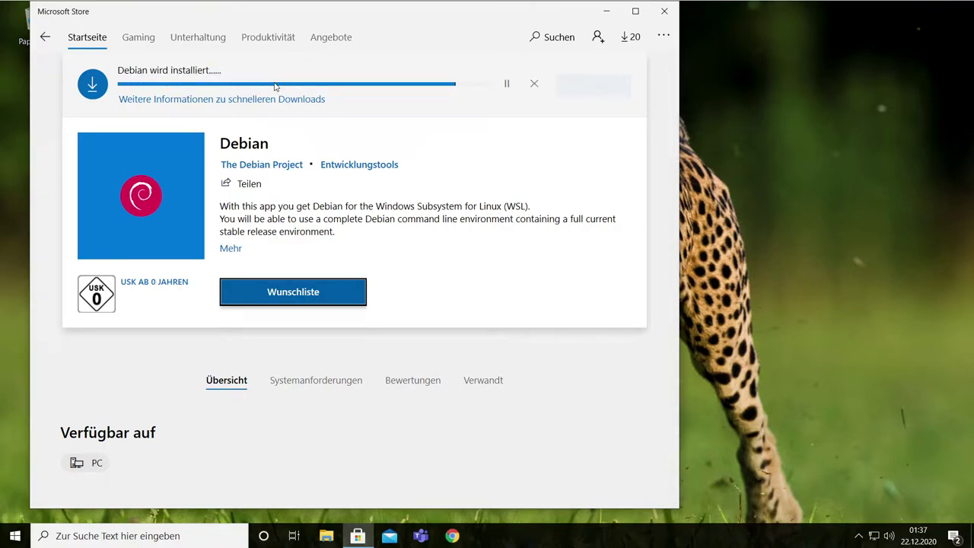
{"action": "left_click", "coordinate": [665, 11]}
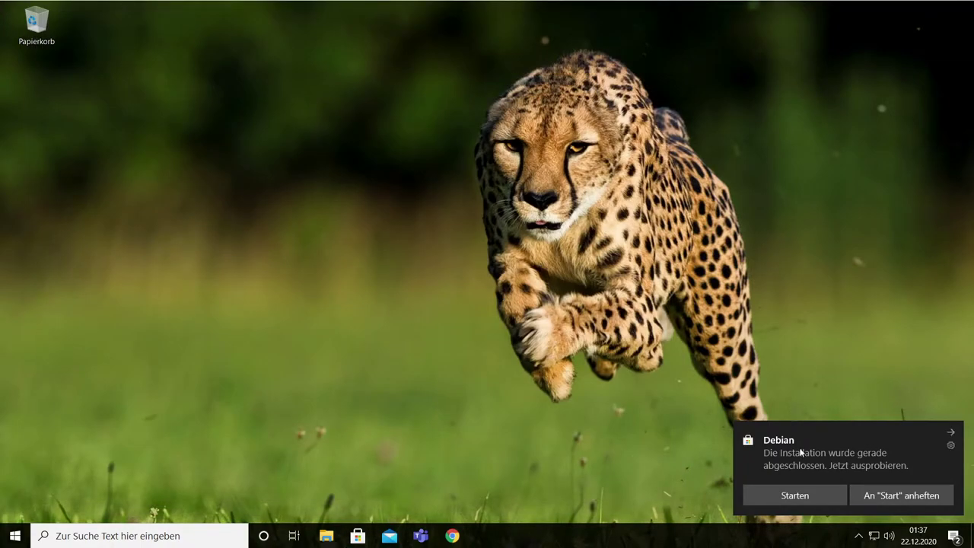
{"action": "left_click", "coordinate": [891, 498]}
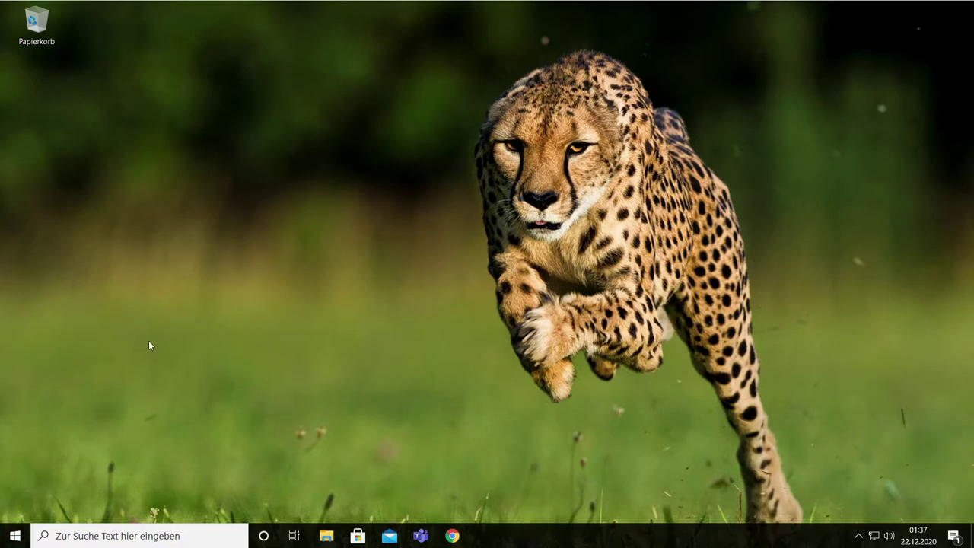
Restart Windows via Start's Ein/Aus button and Neu starten
{"action": "left_click", "coordinate": [15, 535]}
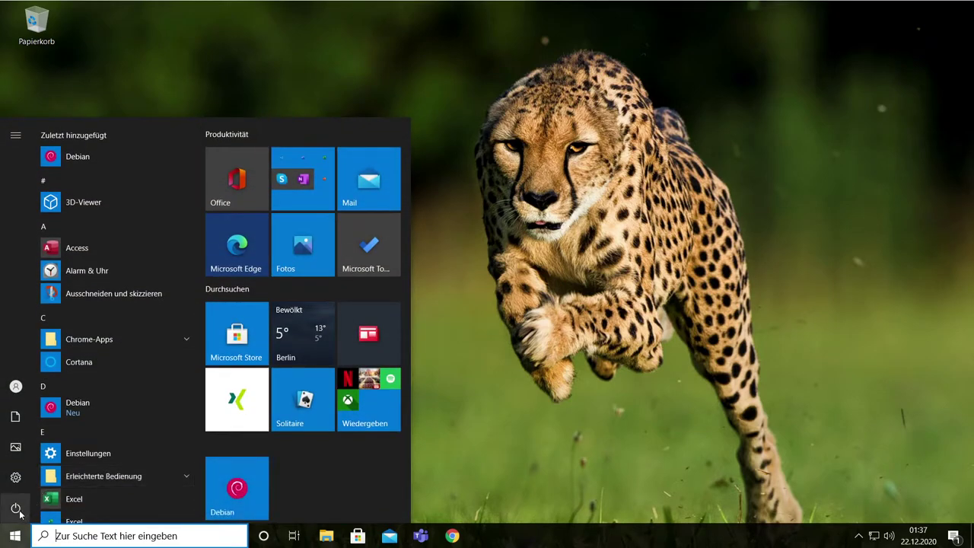
{"action": "left_click", "coordinate": [72, 508]}
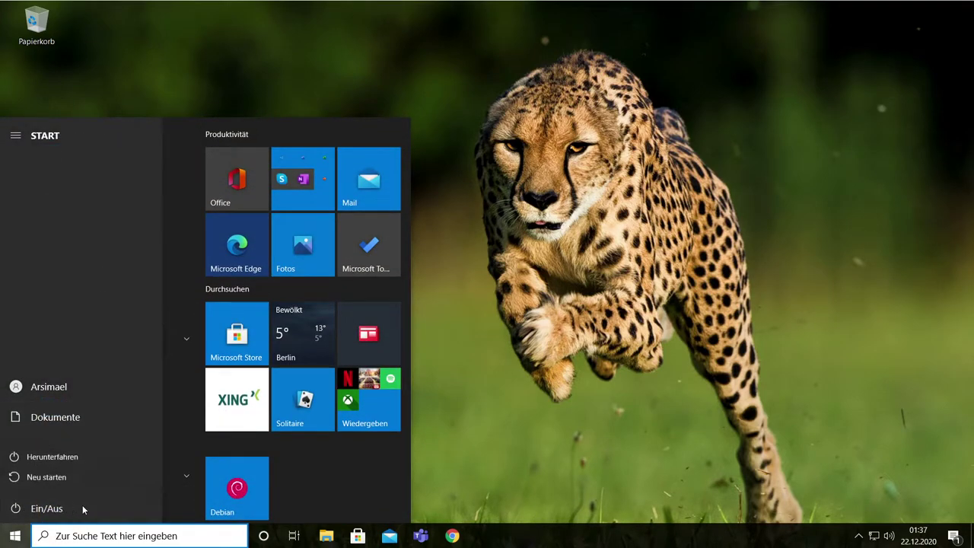
{"action": "left_click", "coordinate": [145, 477]}
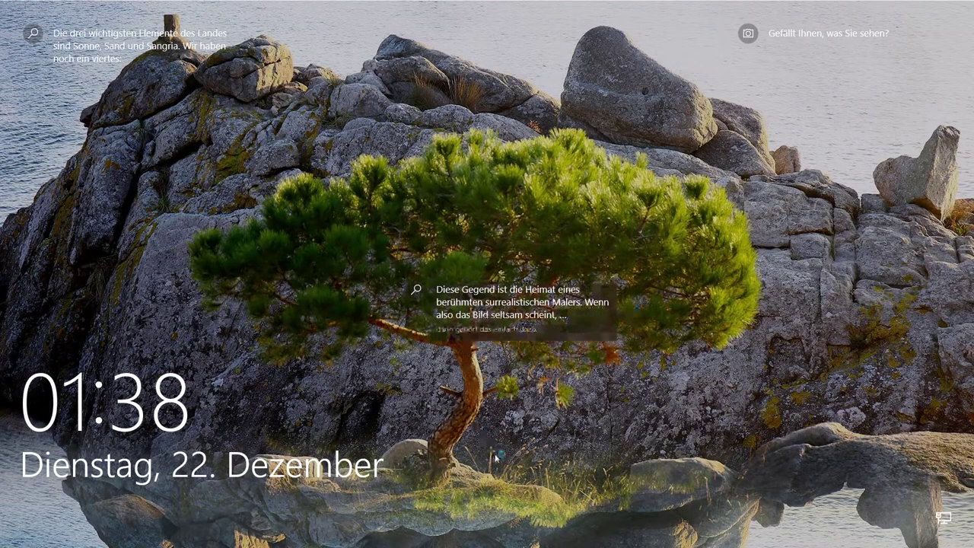
Sign in with the account password, then close the Microsoft Anmelden dialog and Teams error window
{"action": "left_click", "coordinate": [486, 419]}
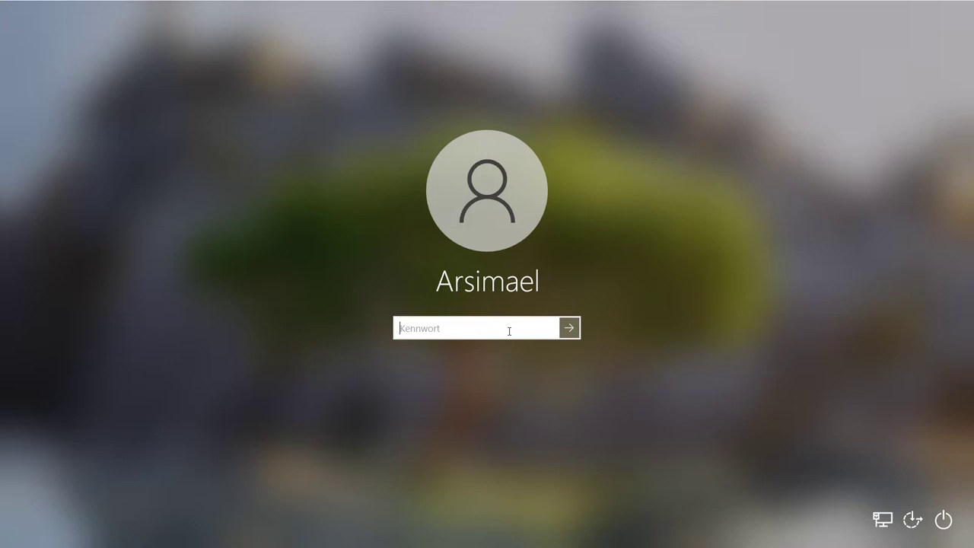
{"action": "type", "text": "**********"}
{"action": "key", "text": "Return"}
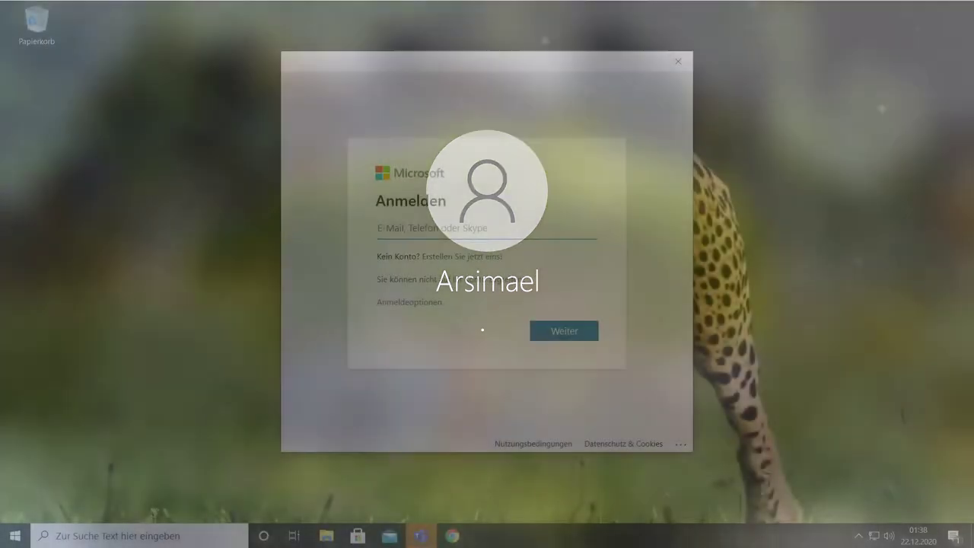
{"action": "left_click", "coordinate": [678, 61]}
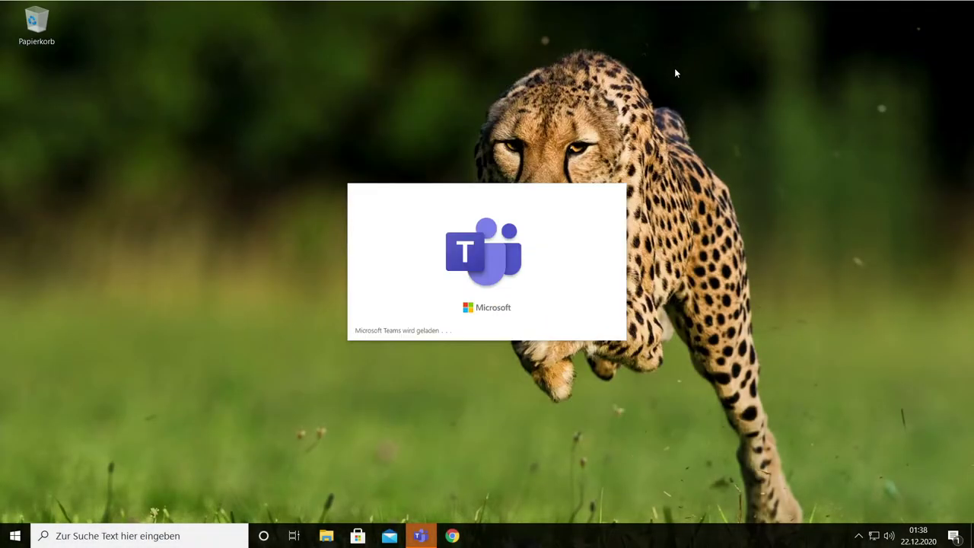
{"action": "left_click", "coordinate": [446, 10]}
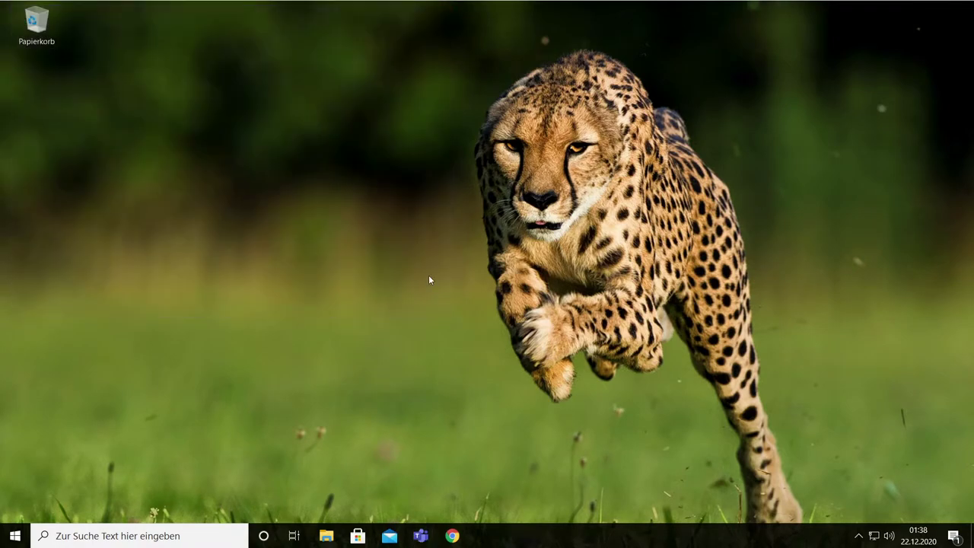
Launch Debian from its Start menu tile to begin first-time setup
{"action": "left_click", "coordinate": [15, 536]}
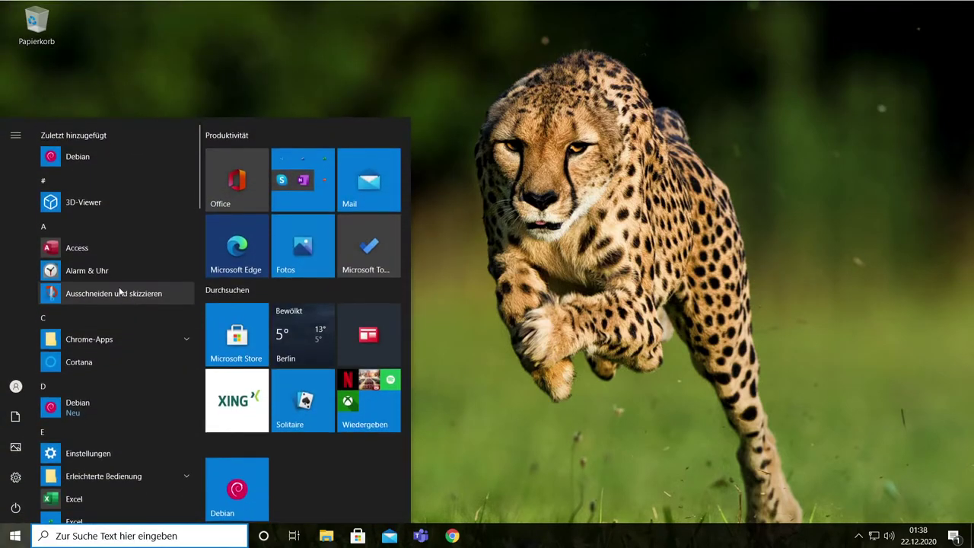
{"action": "right_click", "coordinate": [231, 483]}
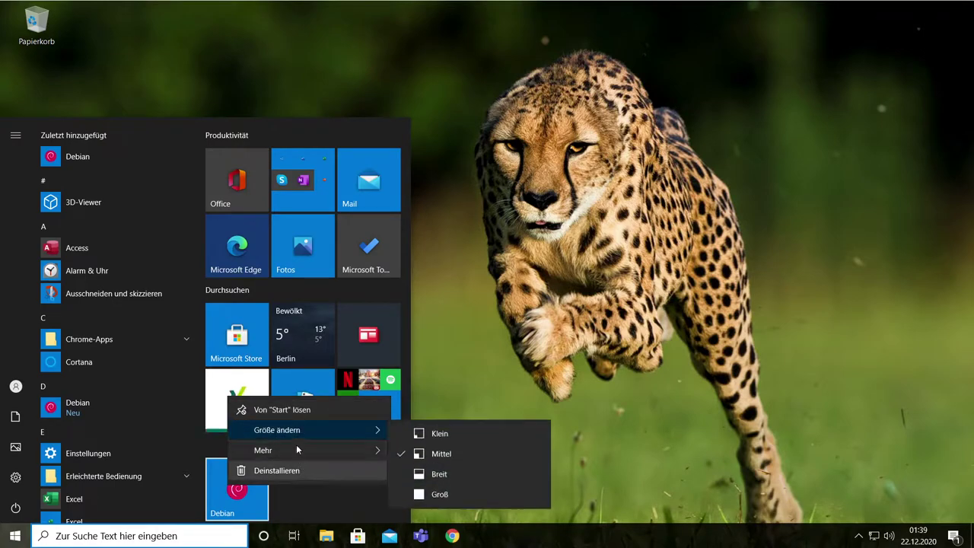
{"action": "left_click", "coordinate": [270, 472]}
{"action": "left_click", "coordinate": [238, 504]}
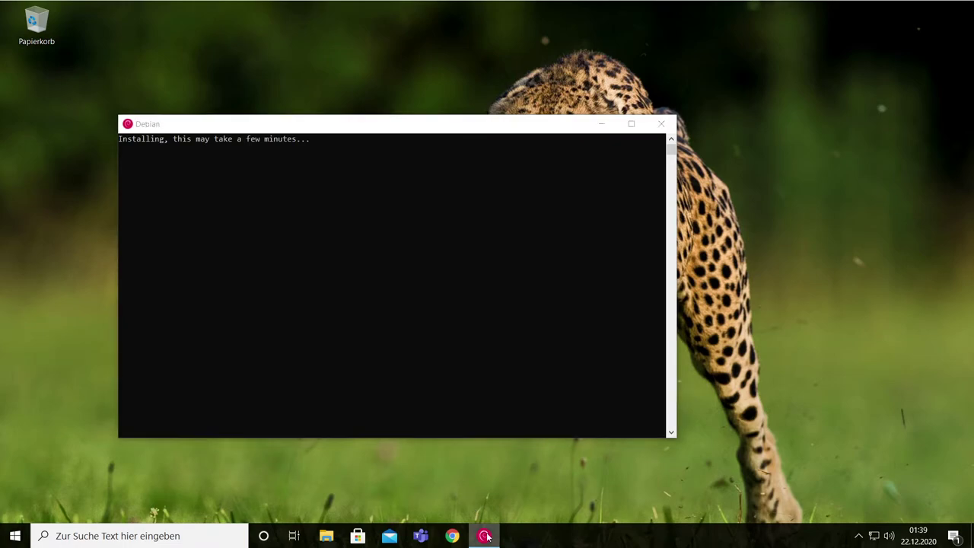
Pin Debian to the taskbar and move it to the first position
{"action": "right_click", "coordinate": [488, 537]}
{"action": "left_click", "coordinate": [474, 488]}
{"action": "left_click_drag", "start_coordinate": [491, 535], "coordinate": [326, 536]}
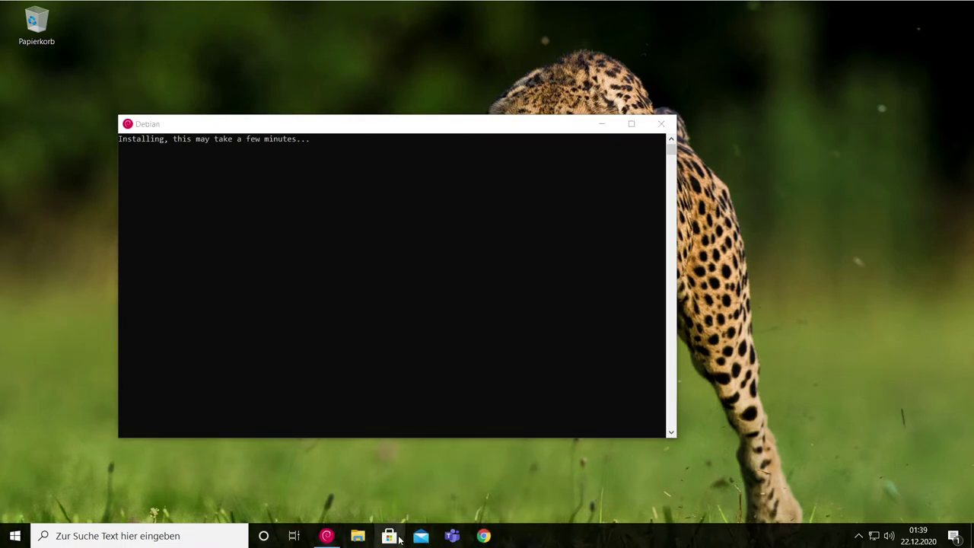
Unpin Microsoft Store and Mail from the taskbar, returning to the Debian console
{"action": "right_click", "coordinate": [400, 538]}
{"action": "left_click", "coordinate": [396, 512]}
{"action": "right_click", "coordinate": [392, 532]}
{"action": "left_click", "coordinate": [395, 513]}
{"action": "right_click", "coordinate": [358, 536]}
{"action": "left_click", "coordinate": [453, 512]}
{"action": "left_click", "coordinate": [307, 248]}
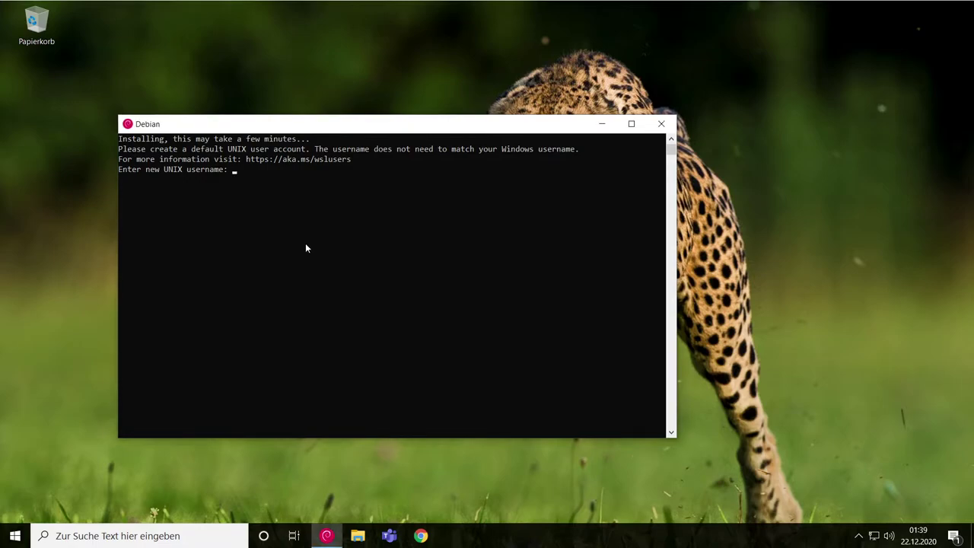
Enter the new UNIX username, then type and confirm its password to complete installation
{"action": "type", "text": "arsi"}
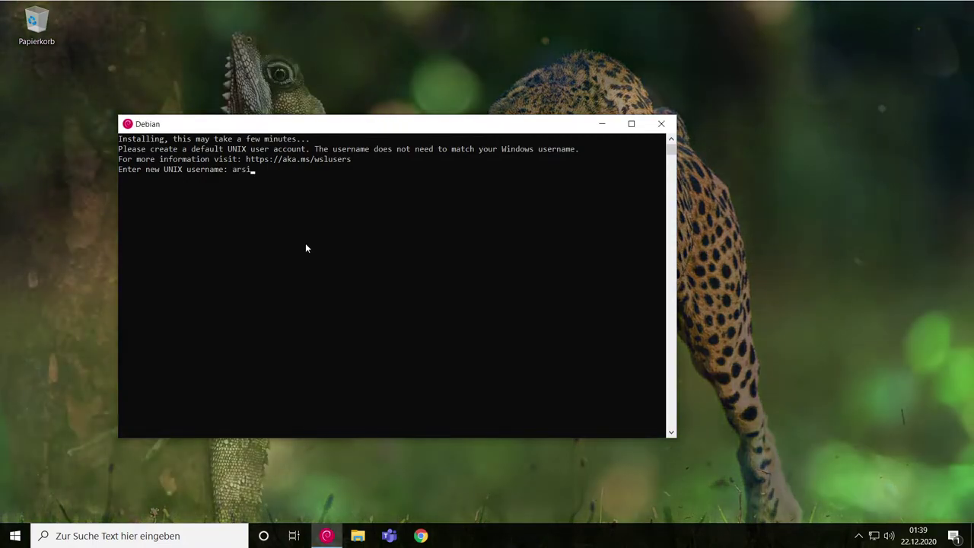
{"action": "type", "text": "mael"}
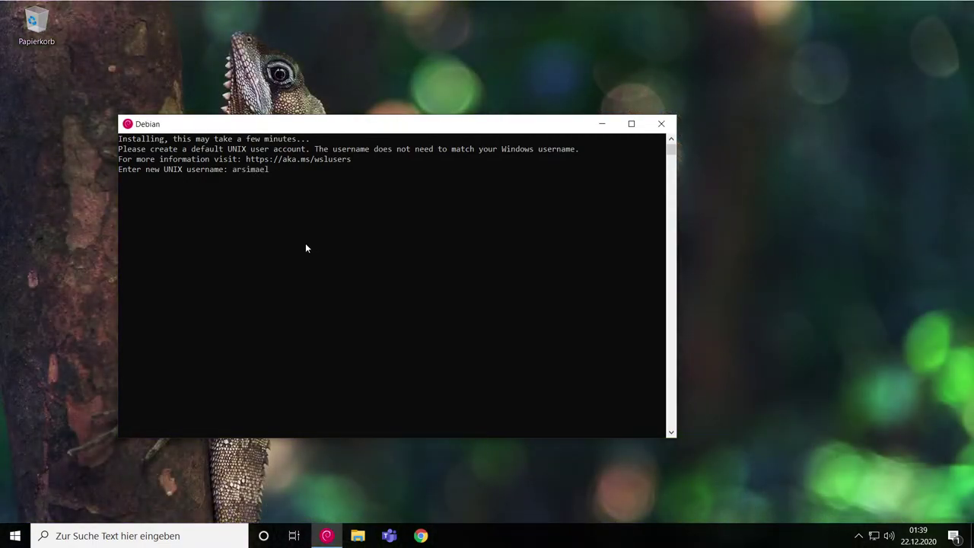
{"action": "key", "text": "Return"}
{"action": "key", "text": "Return"}
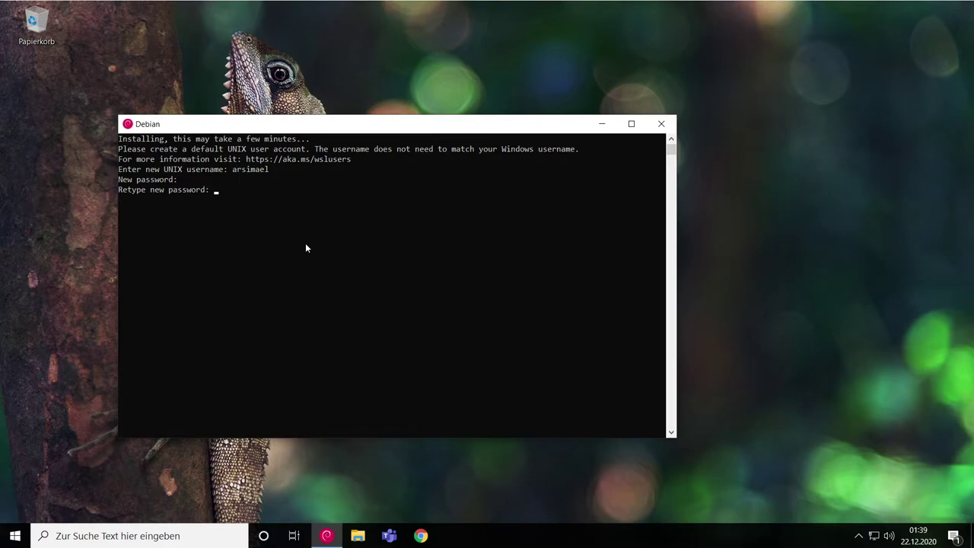
{"action": "key", "text": "Return"}
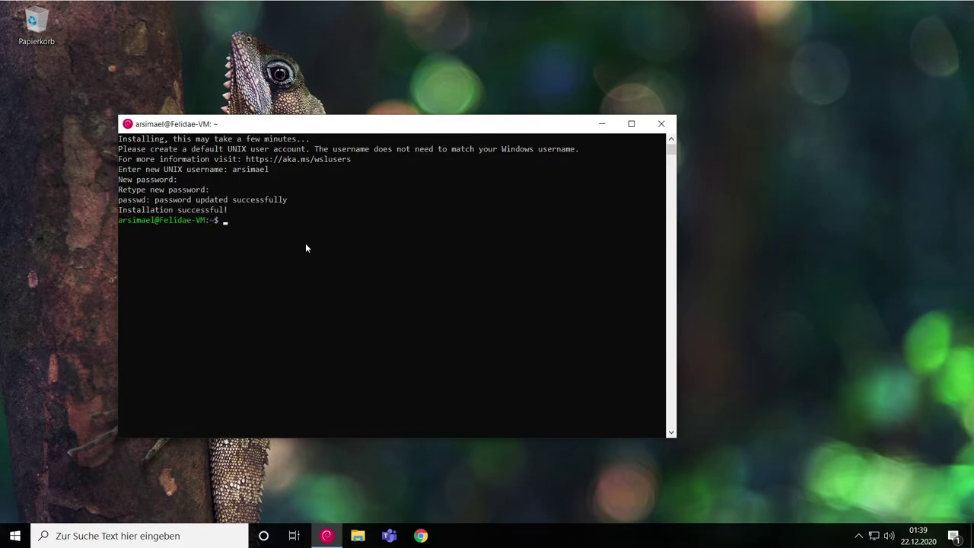